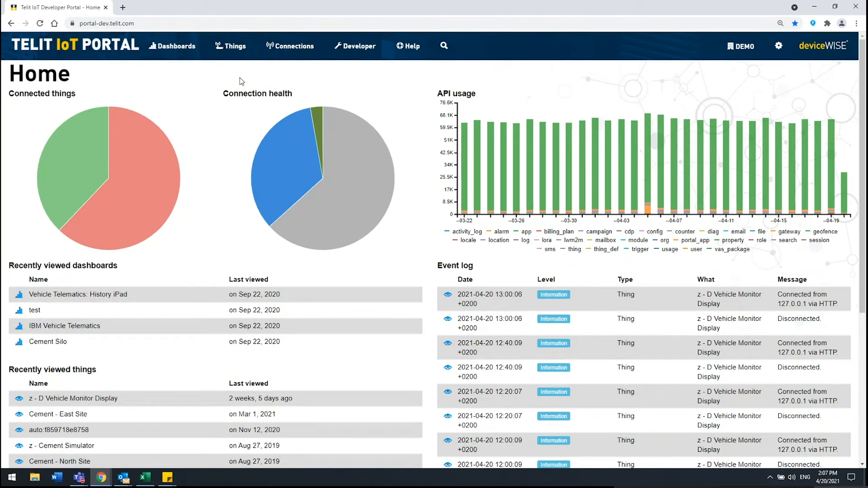
# - Open the Connections list in table form, showing all 357 connections
pyautogui.click(299, 53)
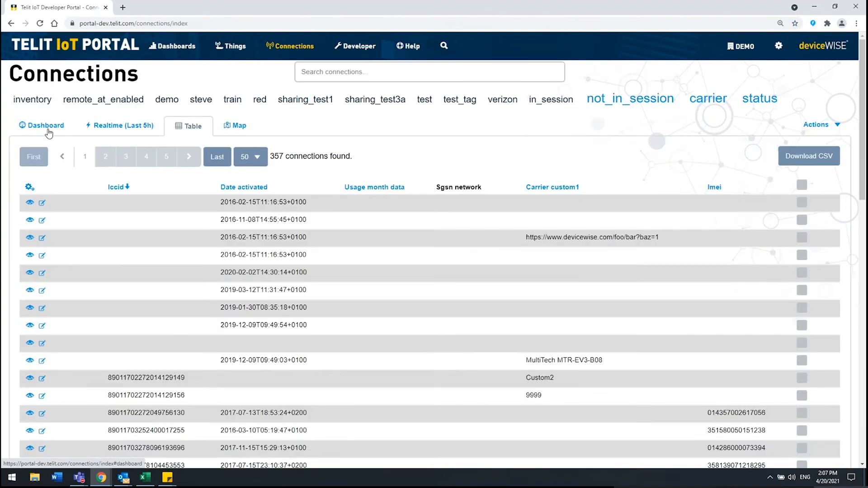
# - Switch to the Connections dashboard and view High runners for Day, Week, then Month
pyautogui.click(47, 128)
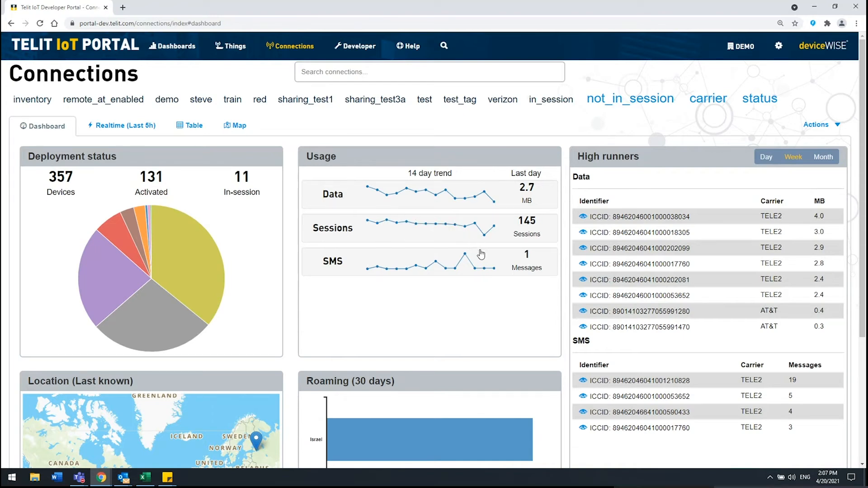
pyautogui.moveTo(466, 259)
pyautogui.click(773, 163)
pyautogui.click(793, 161)
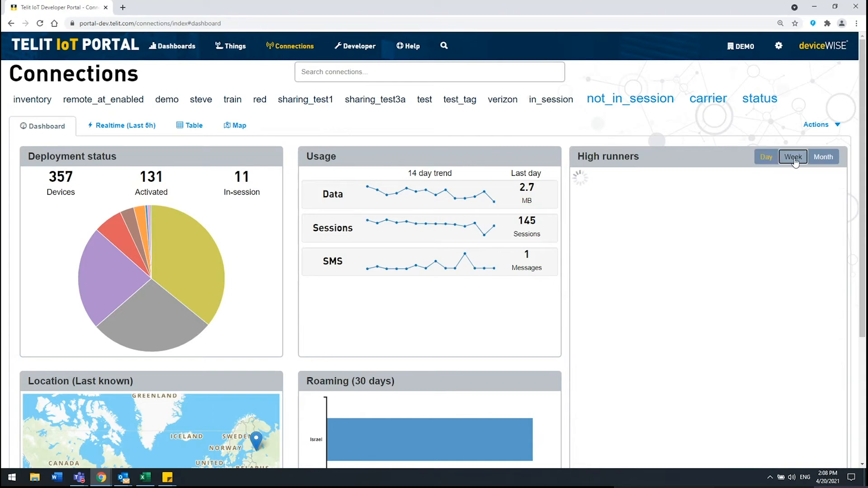
pyautogui.click(822, 157)
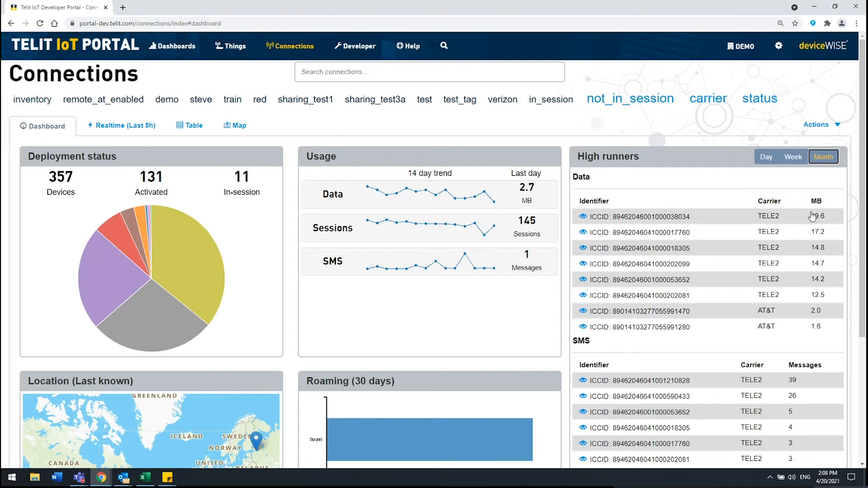
# - Open the top data-using SIM's details and review its IP address and IMEI
pyautogui.click(584, 218)
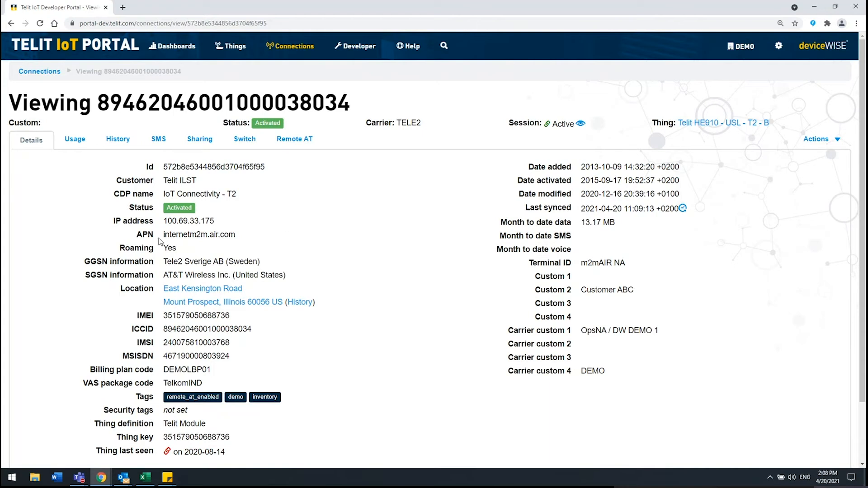
pyautogui.doubleClick(213, 221)
pyautogui.click(211, 221)
pyautogui.scroll(-1, 156, 263)
pyautogui.moveTo(137, 271); pyautogui.dragTo(232, 273)
pyautogui.click(232, 273)
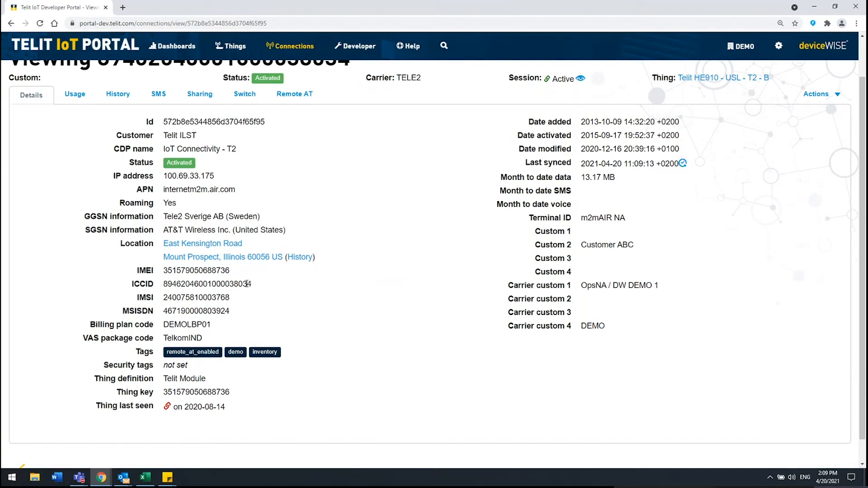
# - Review the SIM's MSISDN, then bring up its Actions dropdown
pyautogui.moveTo(122, 311); pyautogui.dragTo(230, 311)
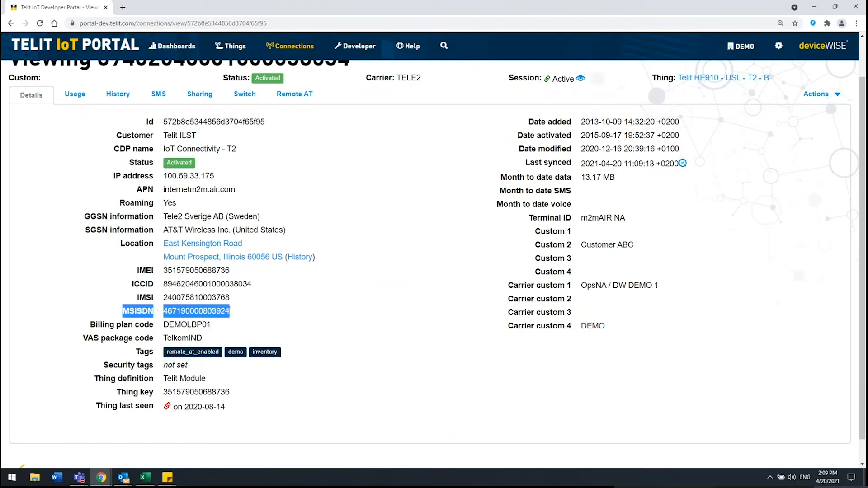
pyautogui.click(225, 311)
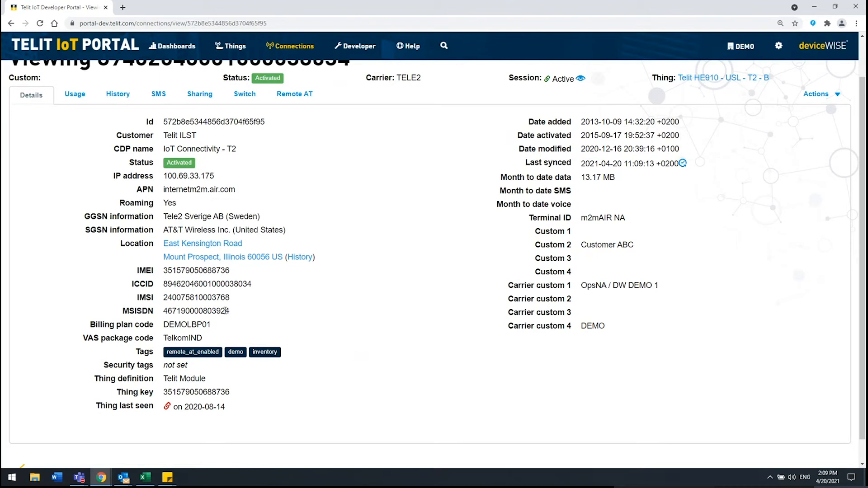
pyautogui.scroll(1, 226, 311)
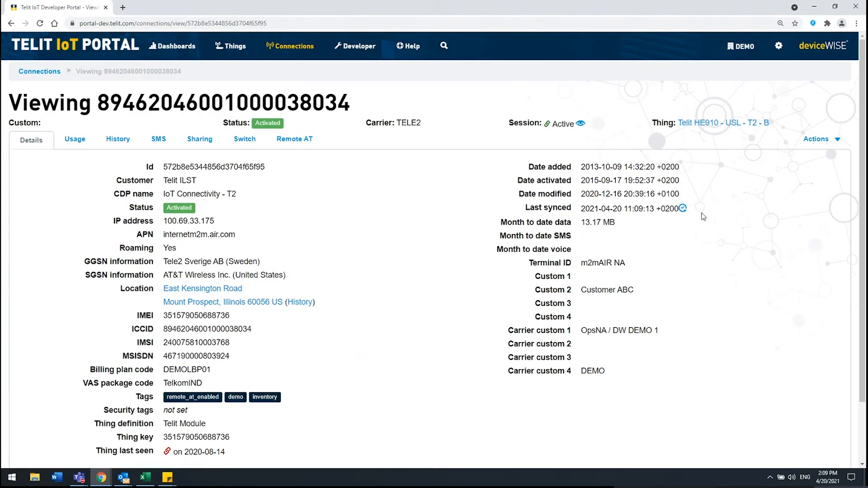
pyautogui.click(821, 142)
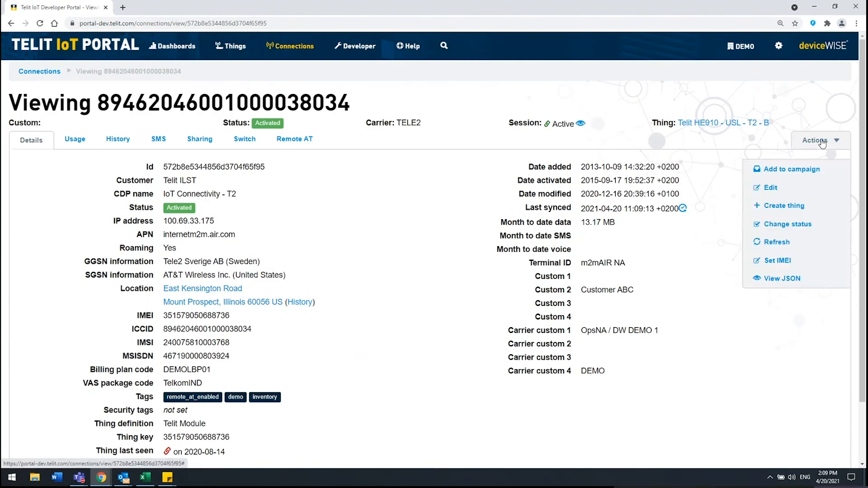
# - In the SIM's Edit form at 100% zoom, try replacing the first custom value with 'dustomer'
pyautogui.click(791, 189)
pyautogui.hotkey('ctrl', '0')
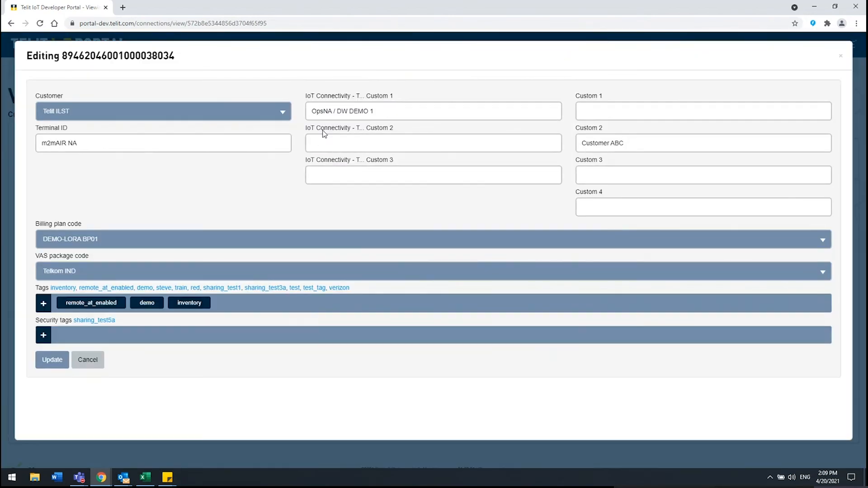
pyautogui.tripleClick(394, 111)
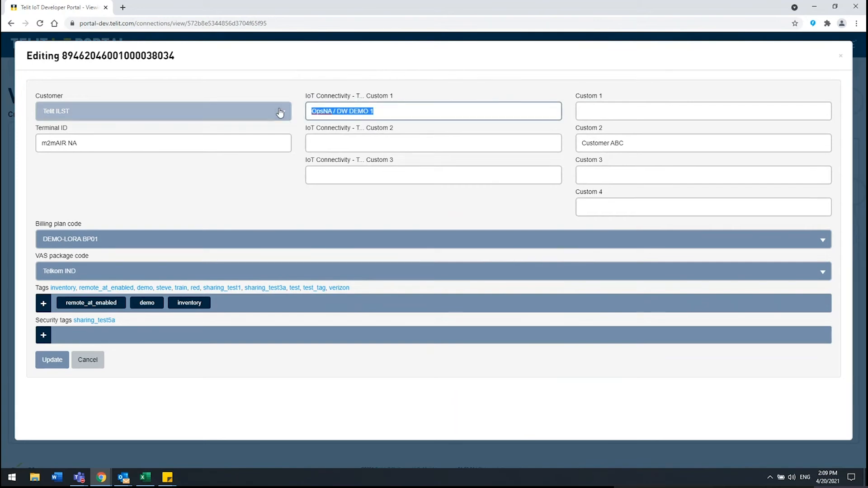
pyautogui.write('d')
pyautogui.write('usto')
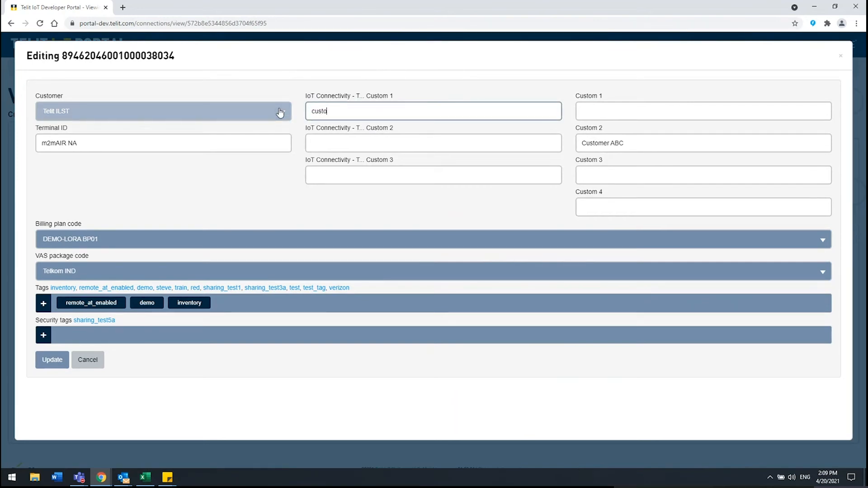
pyautogui.write('mer A')
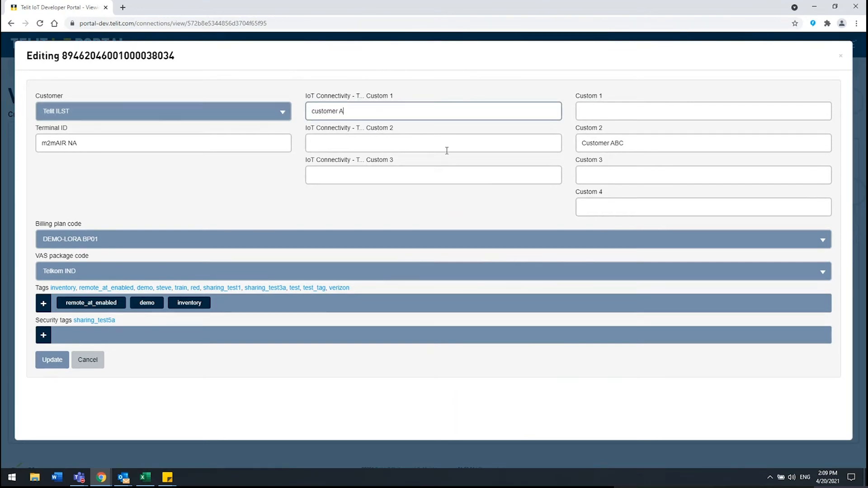
pyautogui.click(417, 145)
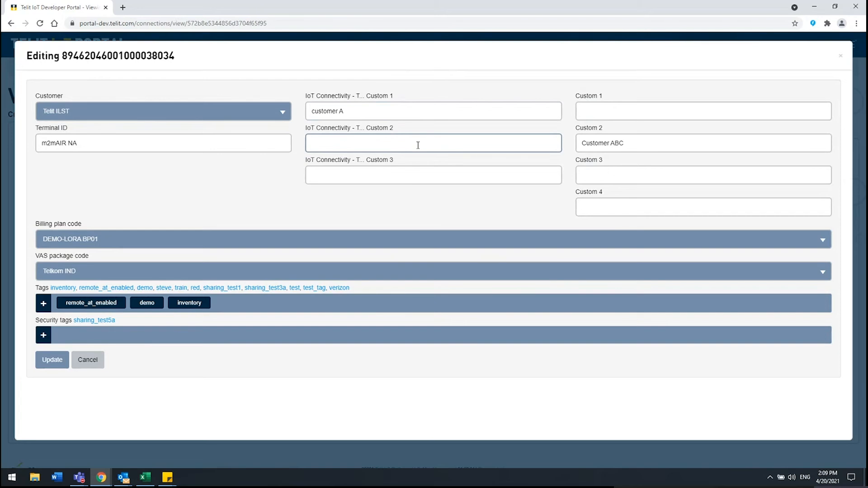
pyautogui.moveTo(306, 96); pyautogui.dragTo(392, 108)
pyautogui.click(392, 109)
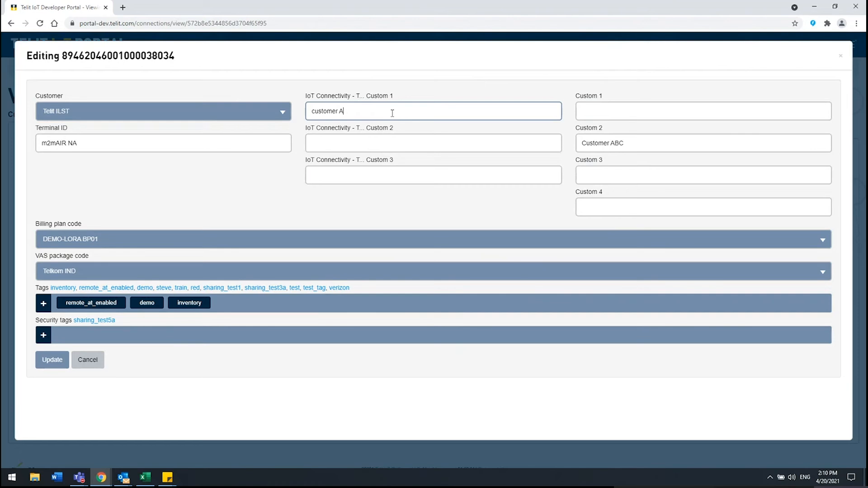
# - Try adding a 'custom' tag to the SIM's tags
pyautogui.click(254, 302)
pyautogui.write('cu')
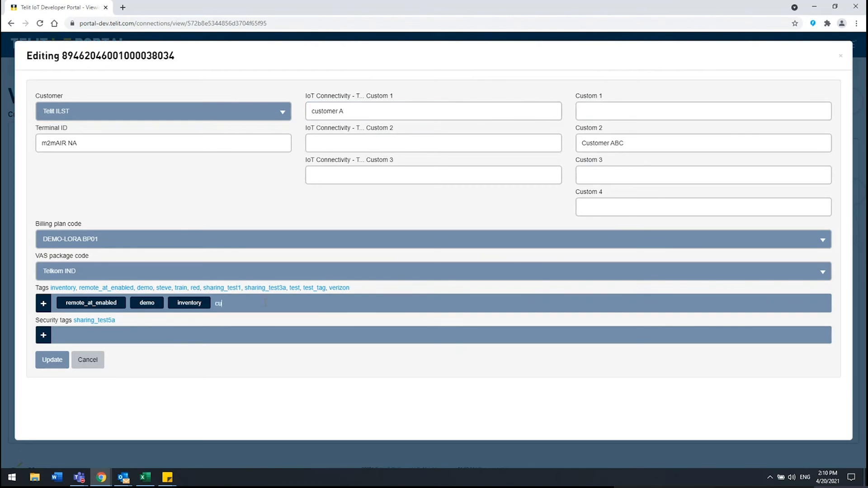
pyautogui.write('stom tag')
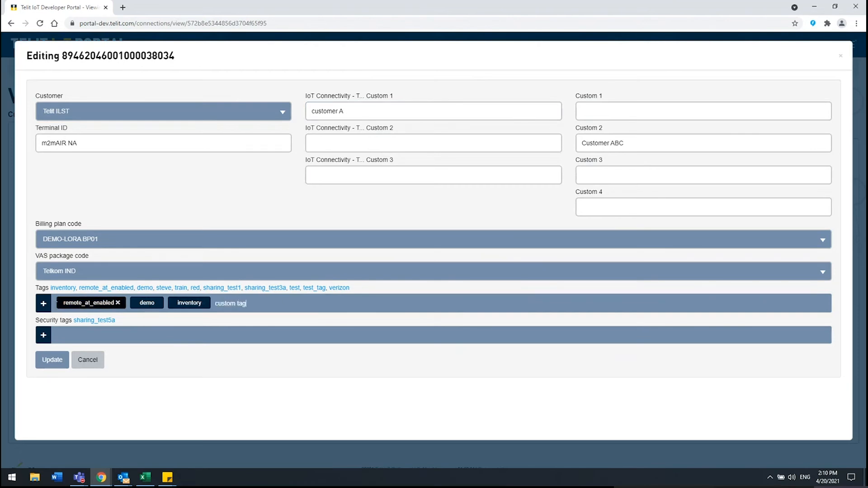
pyautogui.click(47, 305)
pyautogui.moveTo(228, 304)
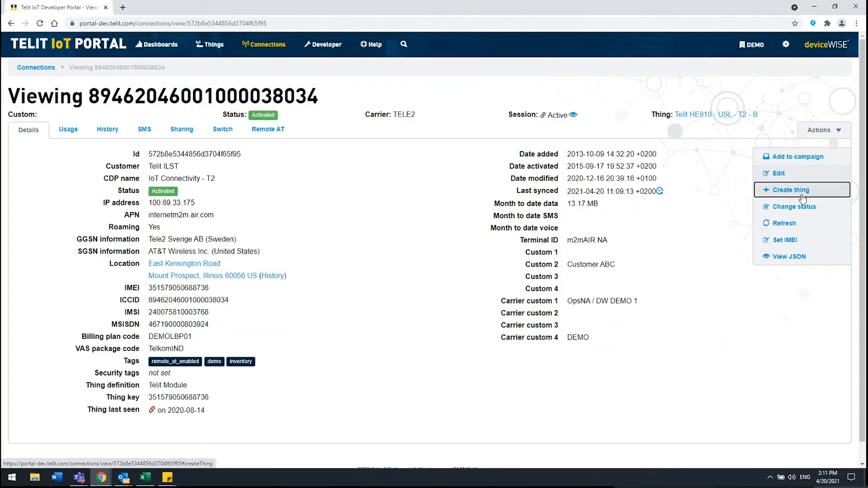
# - List the available statuses under Change status, then view the SIM's usage history
pyautogui.click(802, 209)
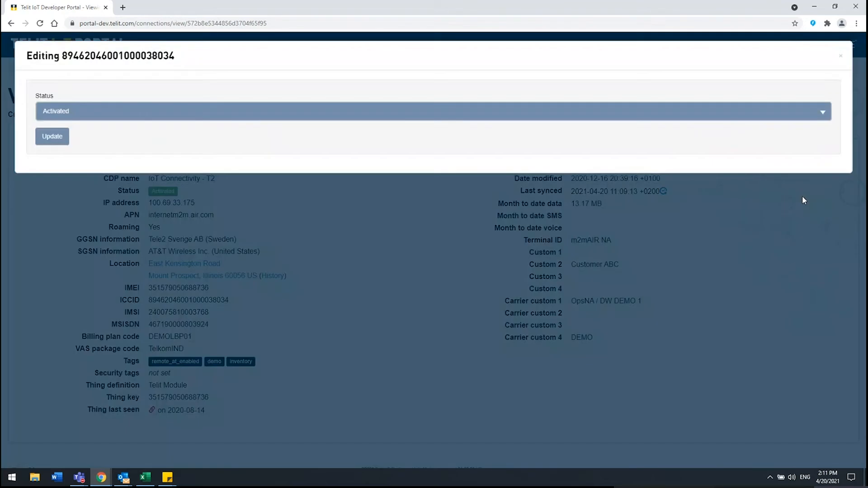
pyautogui.click(339, 119)
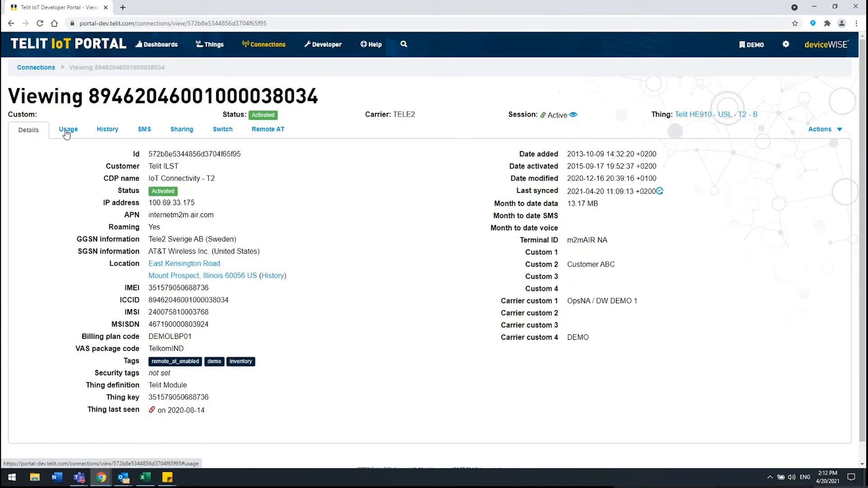
pyautogui.click(66, 133)
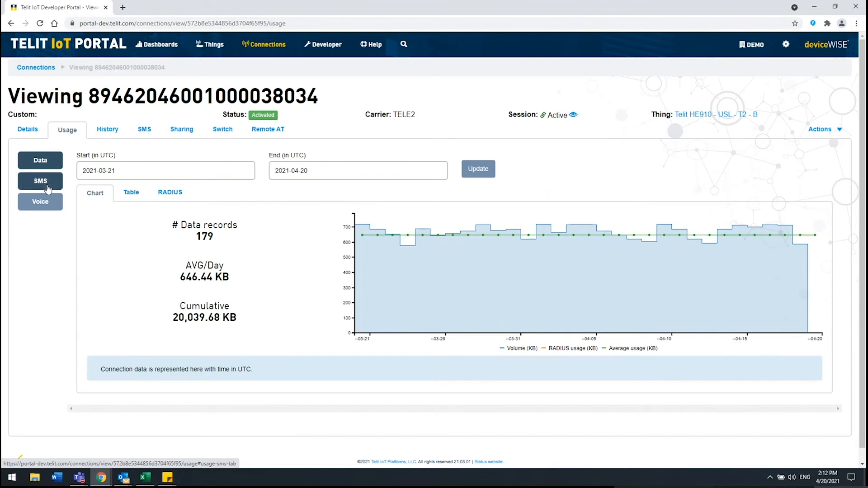
# - Set the start date to 2021-03-10 and browse the RADIUS session events table
pyautogui.click(173, 164)
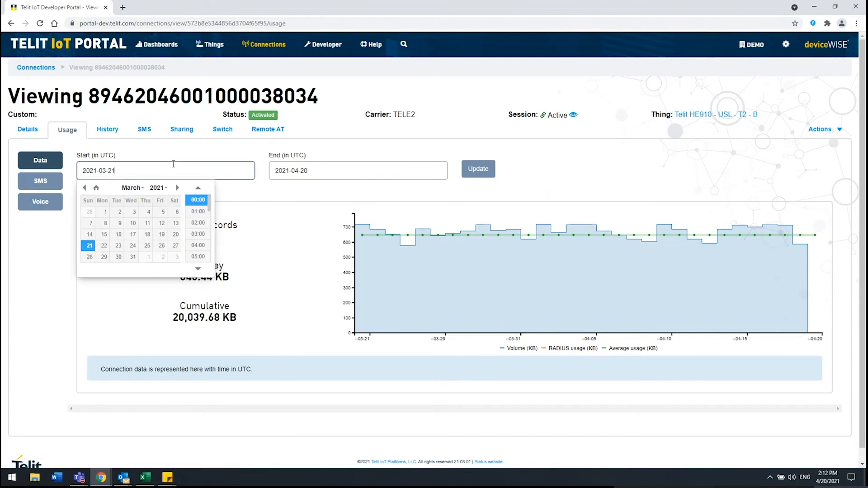
pyautogui.click(135, 226)
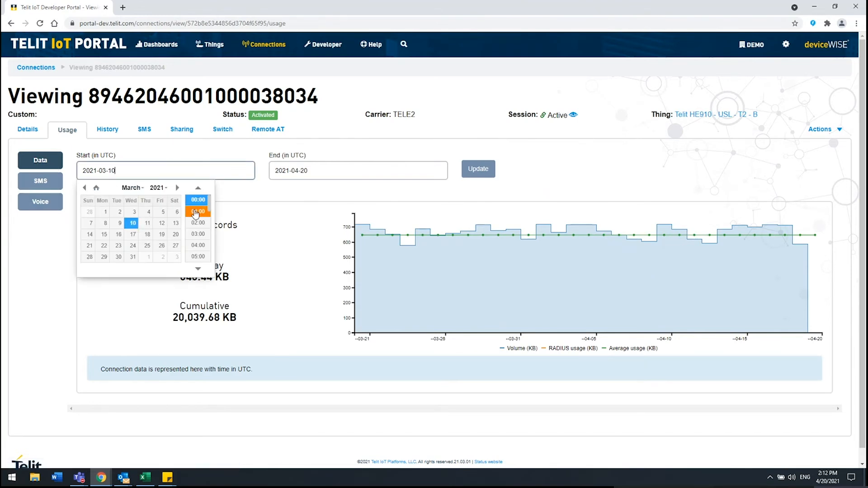
pyautogui.click(245, 189)
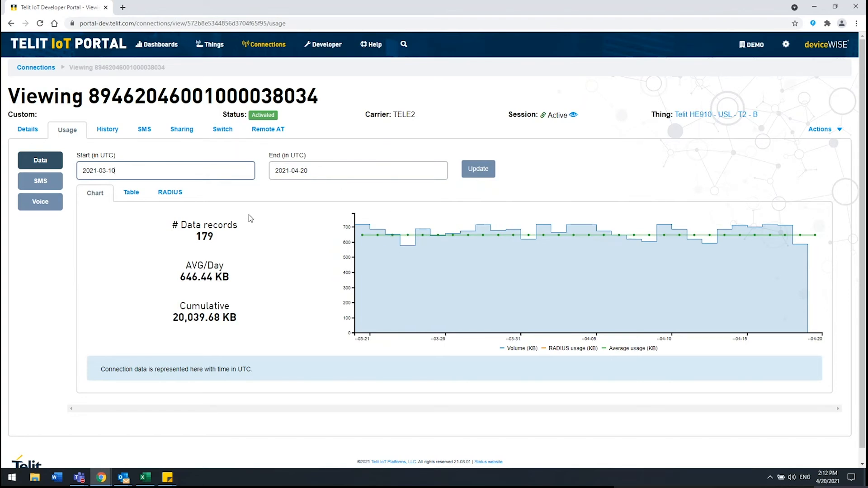
pyautogui.click(170, 193)
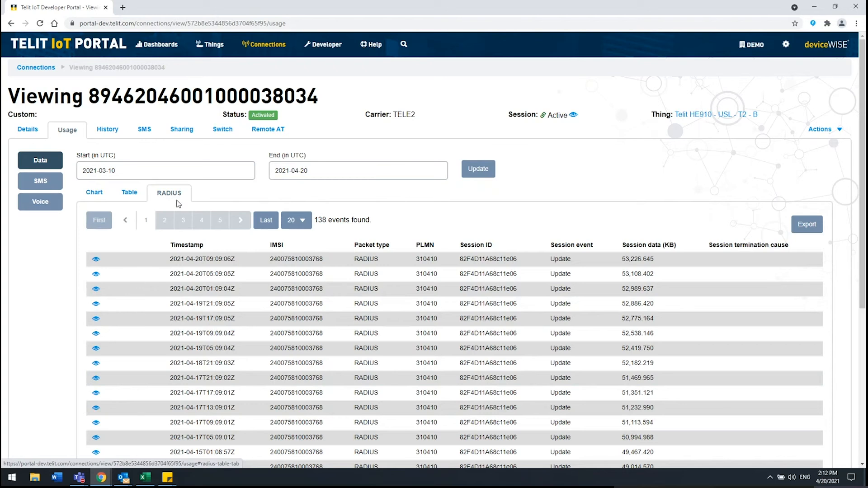
pyautogui.scroll(-1, 199, 213)
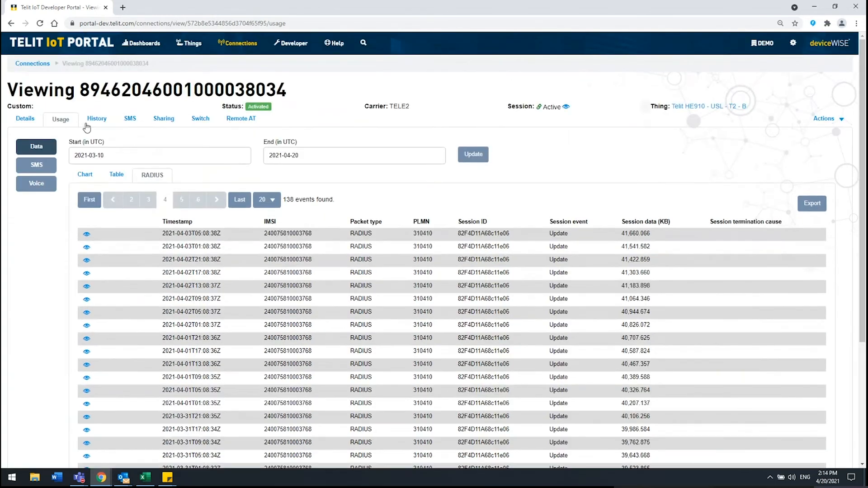
# - Look over the SIM's change history table, then open its SMS log
pyautogui.click(90, 120)
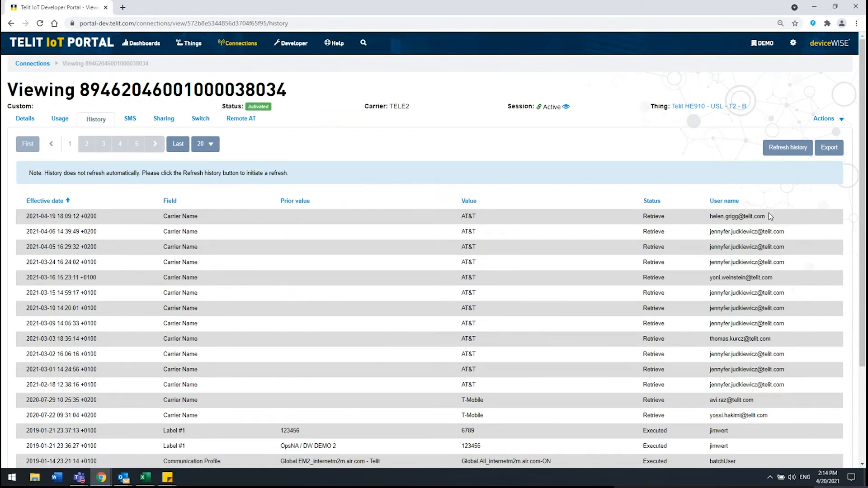
pyautogui.moveTo(769, 217); pyautogui.dragTo(706, 221)
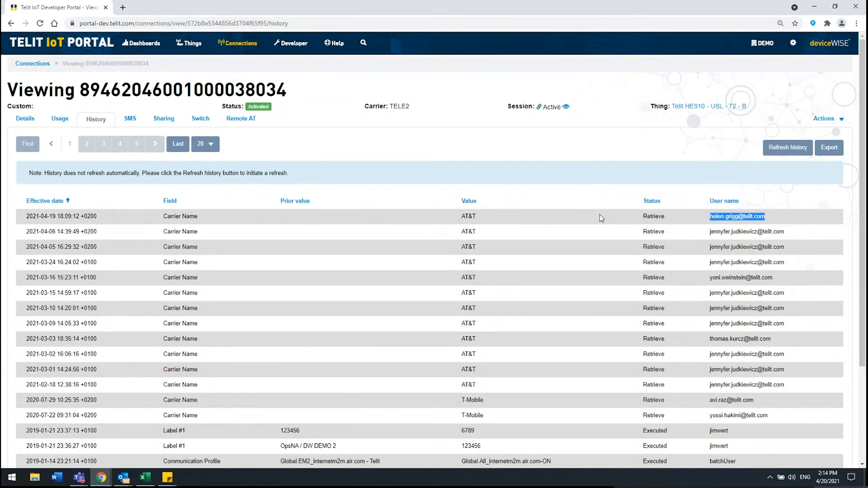
pyautogui.click(133, 120)
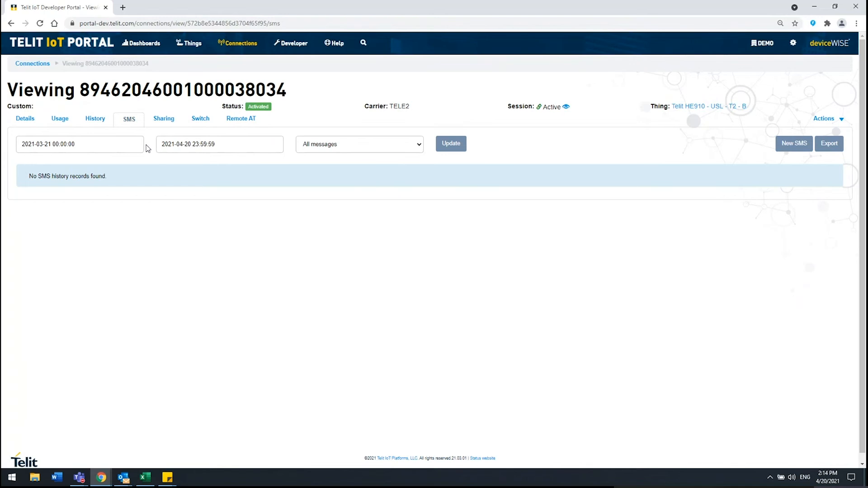
# - Start the SMS range at 2021-03-01, read the received messages, then show the Sharing tab
pyautogui.click(103, 145)
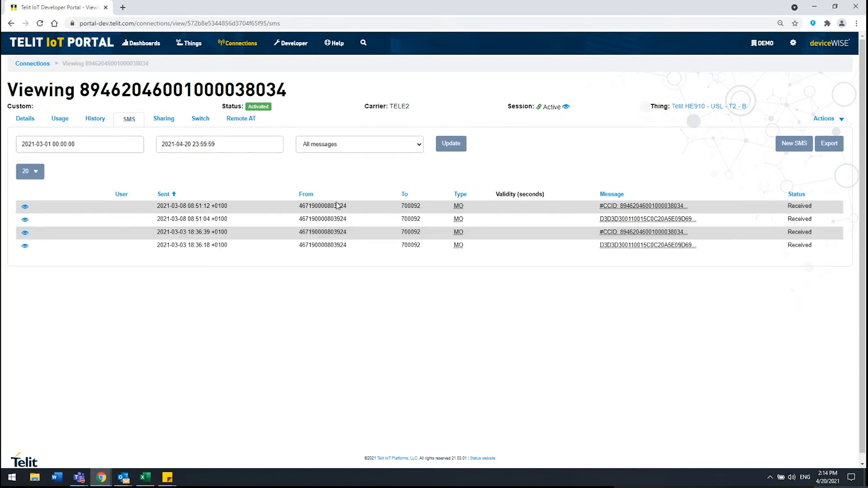
pyautogui.doubleClick(312, 208)
pyautogui.doubleClick(411, 205)
pyautogui.moveTo(620, 207)
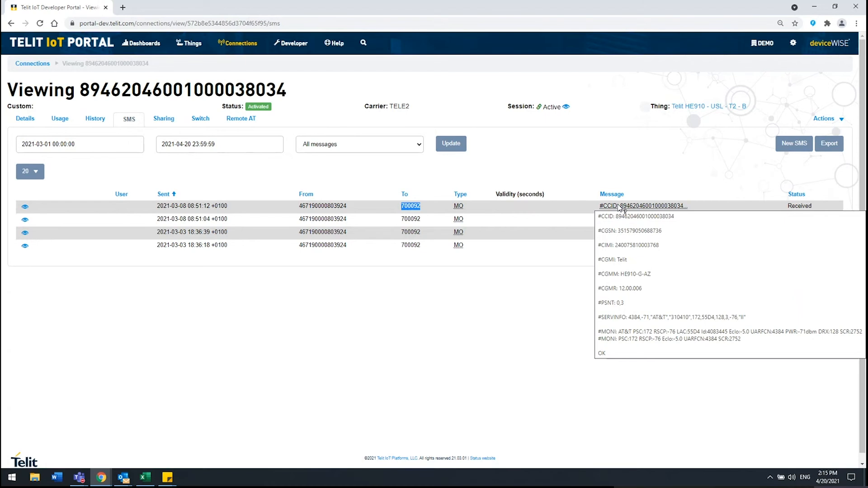
pyautogui.click(163, 118)
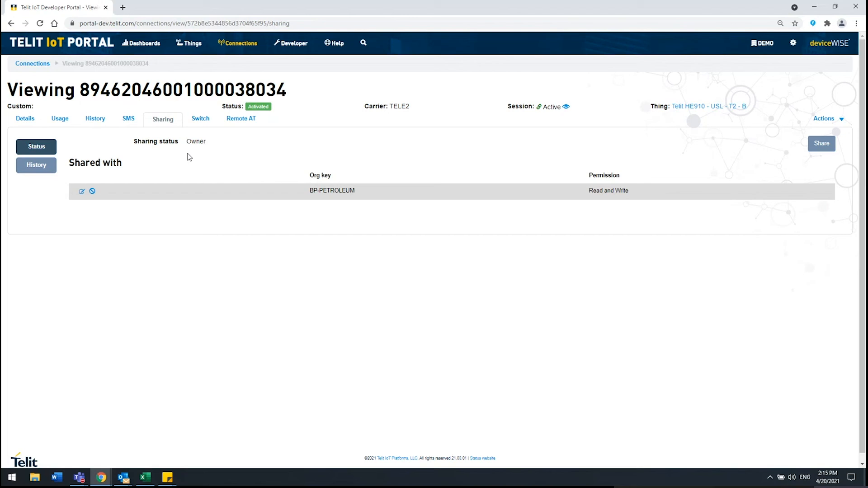
# - Show the Switch tab with AT&T as current network and the allowed networks
pyautogui.click(199, 119)
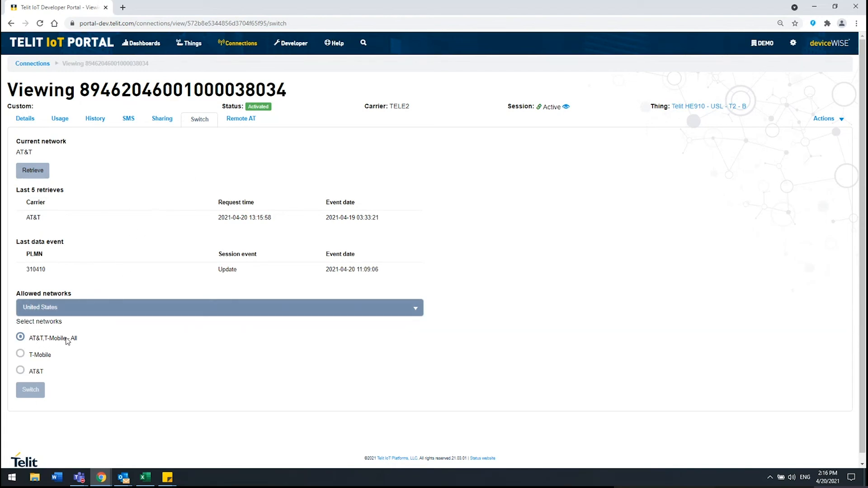
# - Select T-Mobile instead of AT&T,T-Mobile - All and submit the network switch
pyautogui.moveTo(77, 339); pyautogui.dragTo(28, 343)
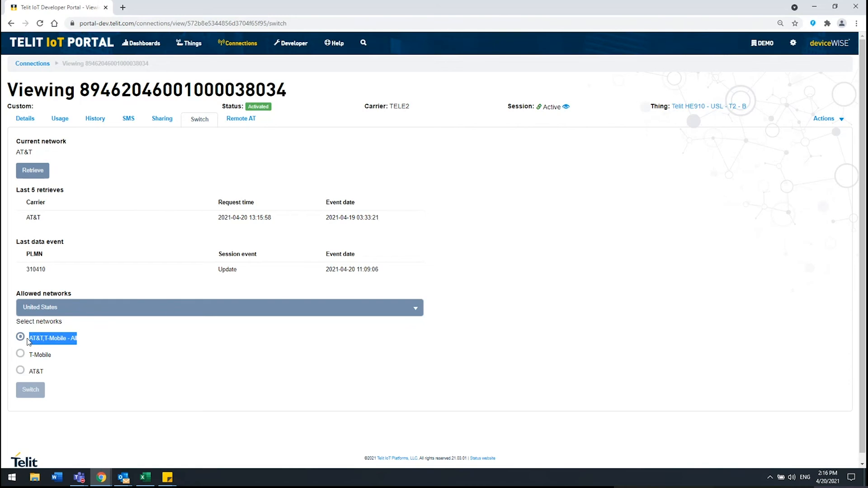
pyautogui.click(84, 342)
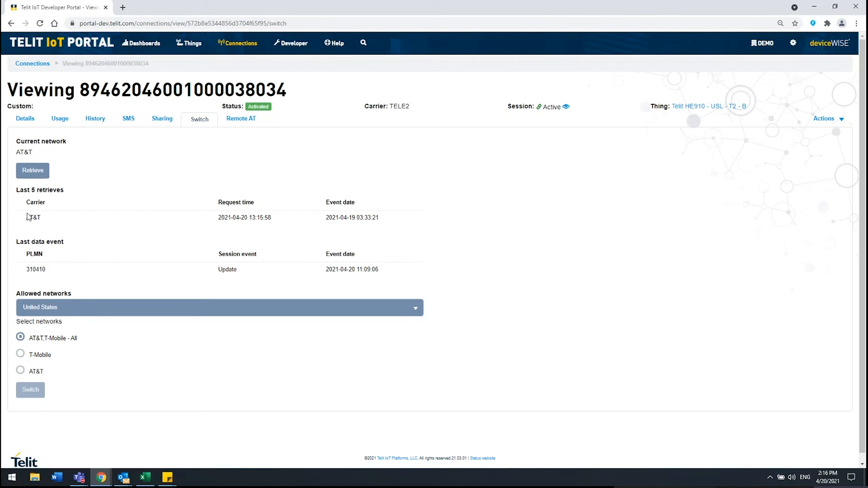
pyautogui.moveTo(26, 218); pyautogui.dragTo(42, 218)
pyautogui.click(41, 228)
pyautogui.click(48, 356)
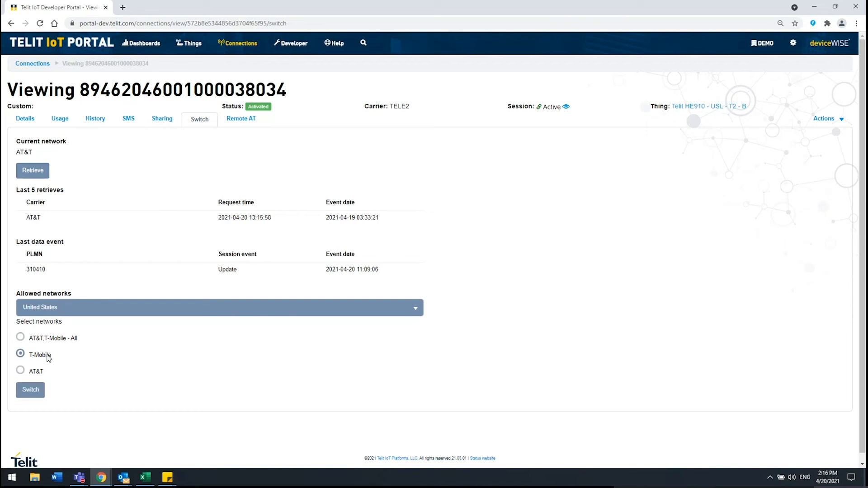
pyautogui.click(38, 395)
# - Request Remote AT terminal properties for the HE910-G-AZ module, then return to Connections
pyautogui.click(241, 119)
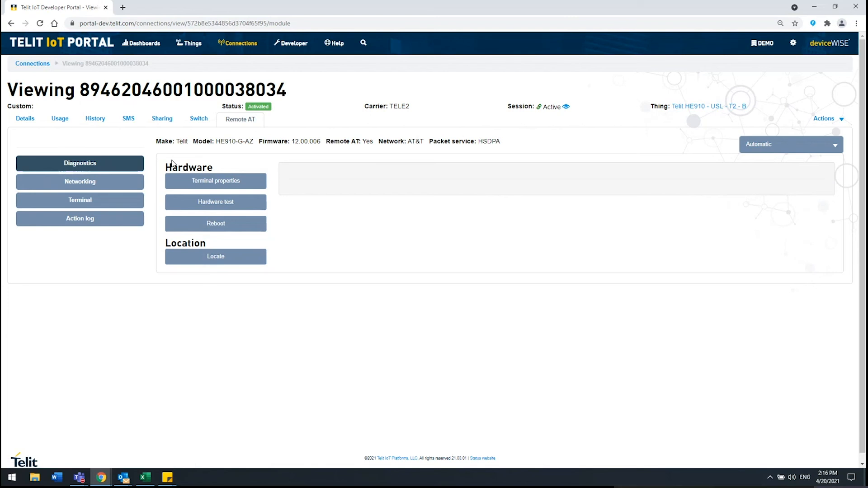
pyautogui.click(235, 182)
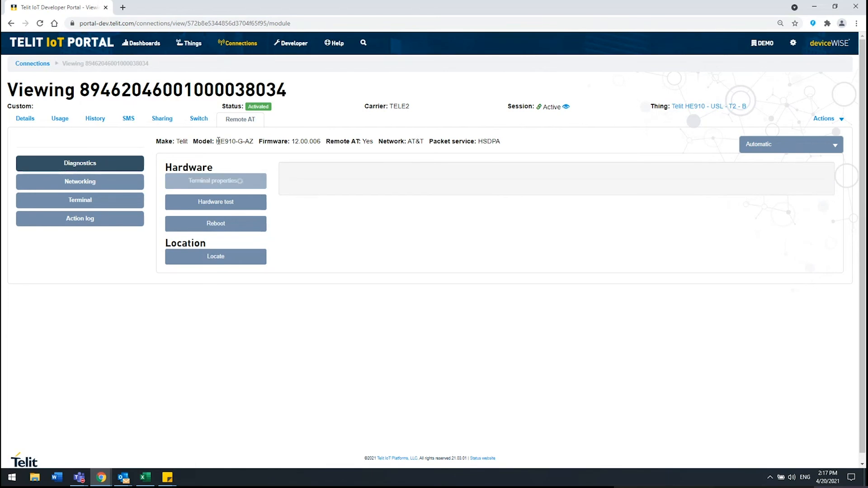
pyautogui.moveTo(217, 141); pyautogui.dragTo(261, 154)
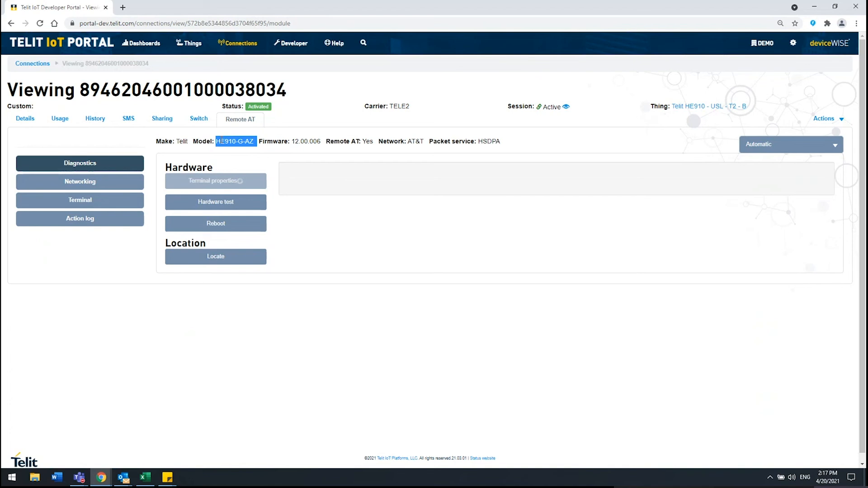
pyautogui.click(246, 44)
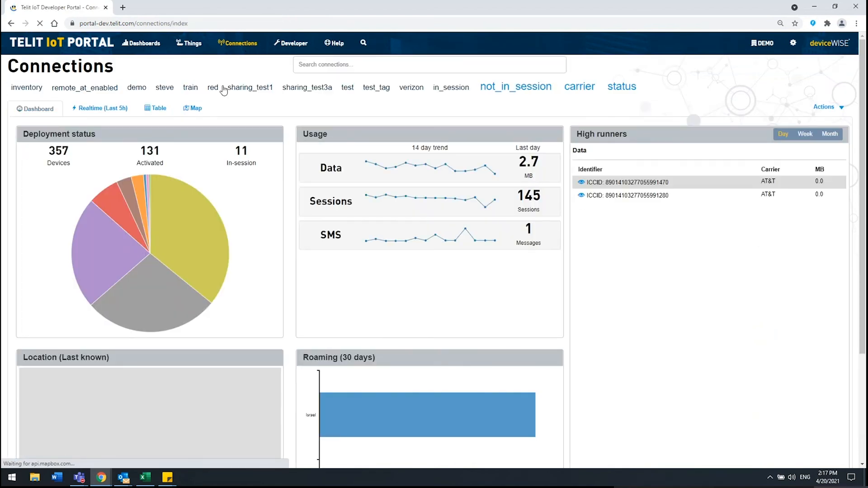
# - In the connections table view, remove the ICCID column and add the Custom 1 and HasDataUsage columns
pyautogui.click(158, 111)
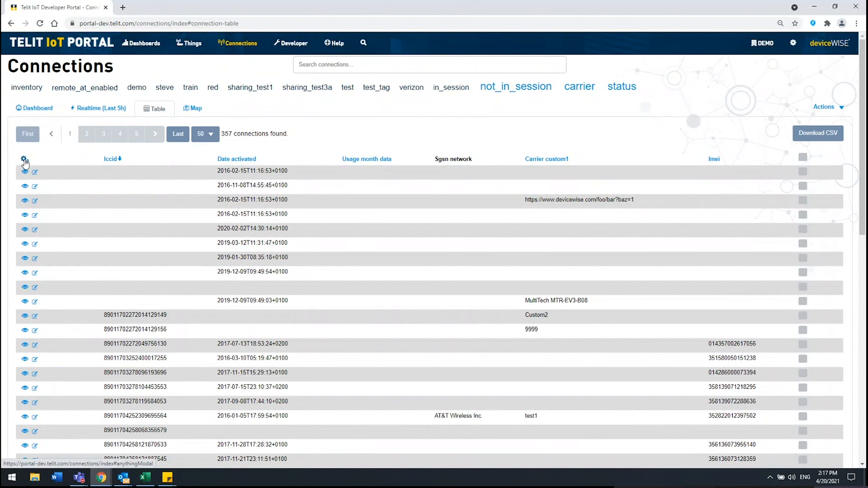
pyautogui.click(24, 159)
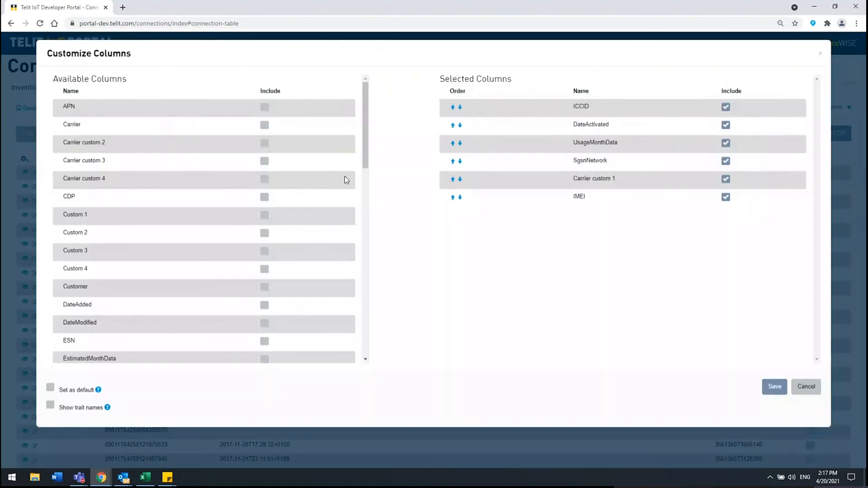
pyautogui.click(725, 108)
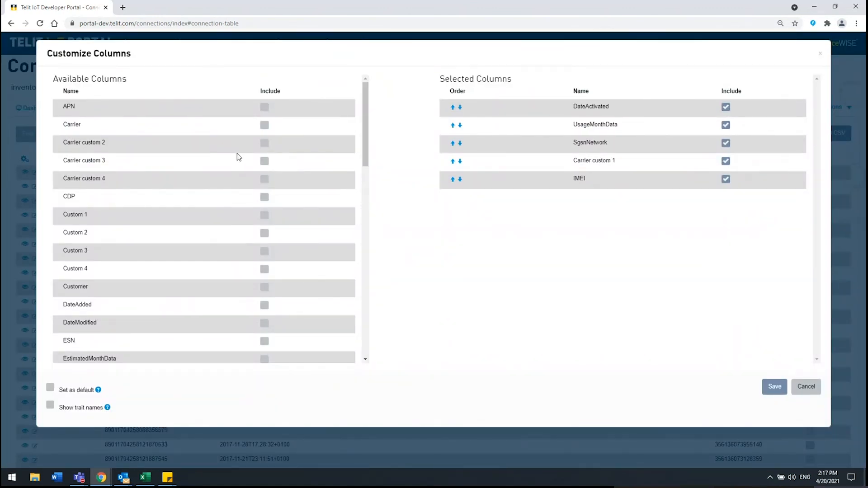
pyautogui.scroll(-1, 188, 164)
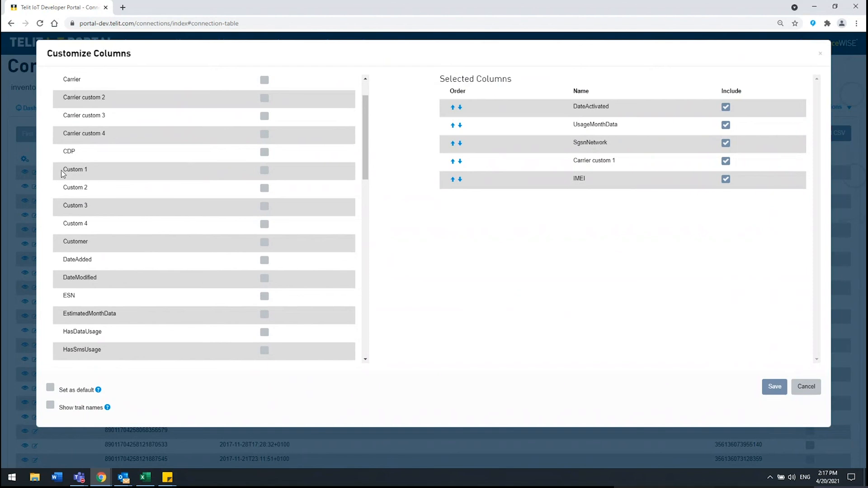
pyautogui.click(263, 170)
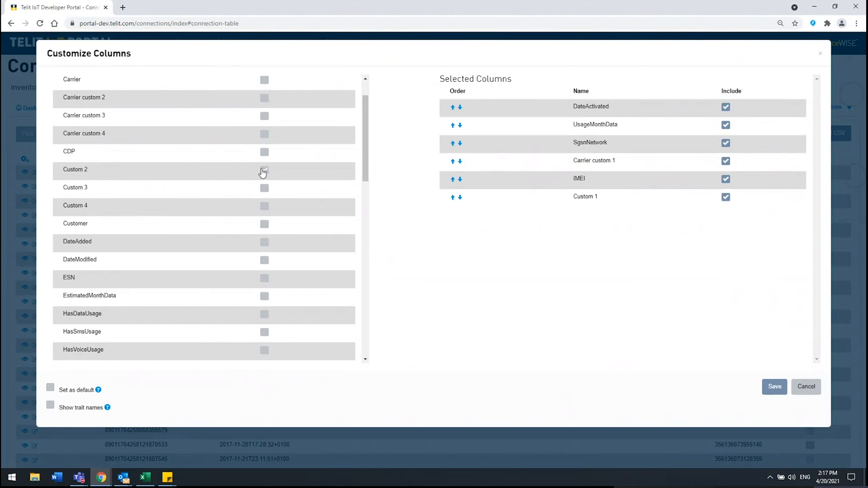
pyautogui.scroll(-2, 263, 173)
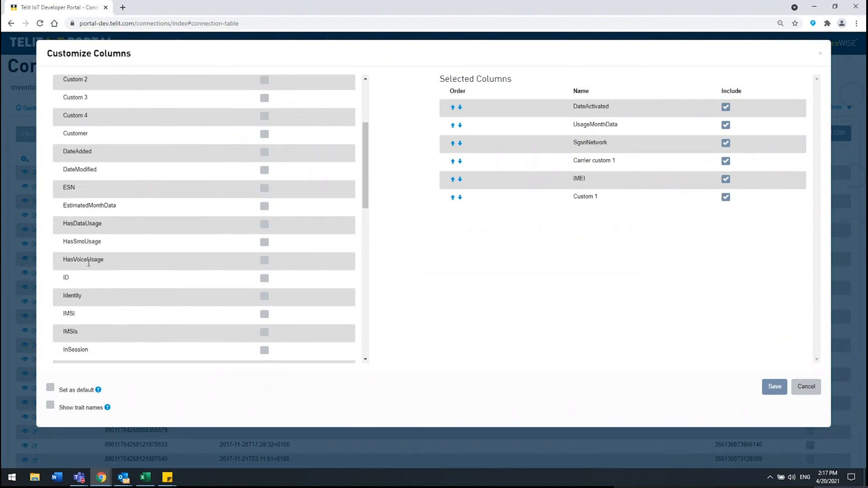
pyautogui.click(264, 224)
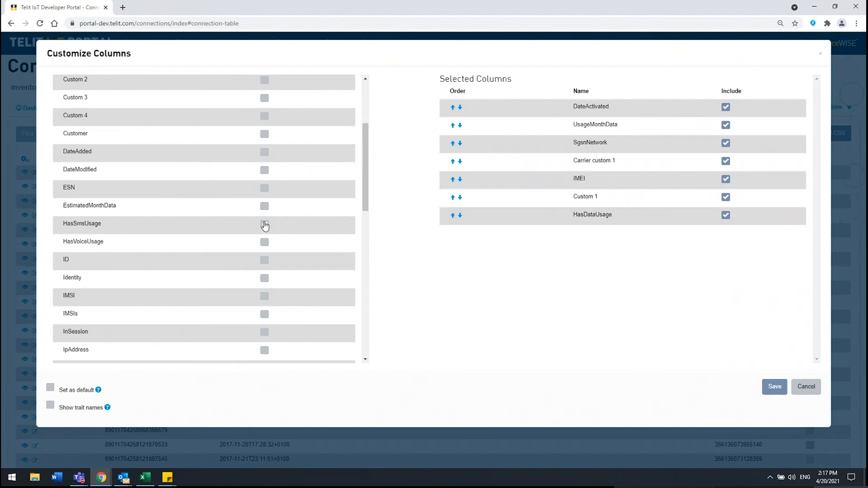
pyautogui.scroll(-2, 306, 226)
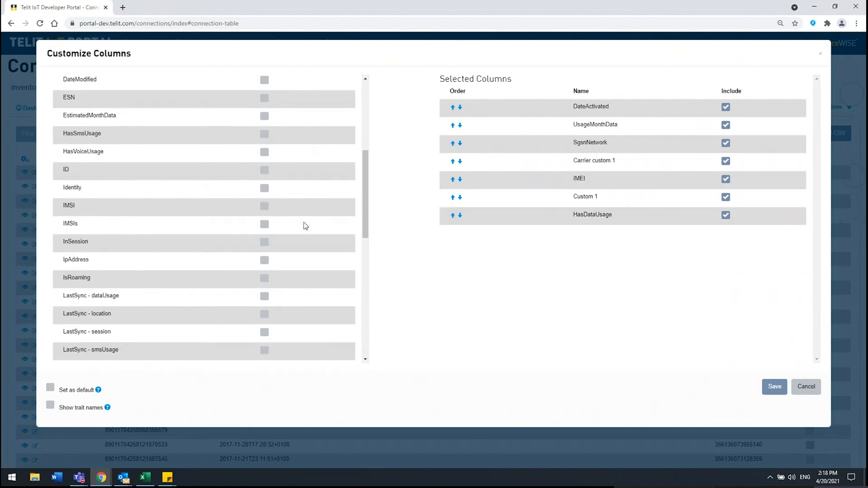
# - Move Custom 1 up to the second position after Date activated and save the column layout
pyautogui.click(453, 197)
pyautogui.click(453, 179)
pyautogui.click(452, 161)
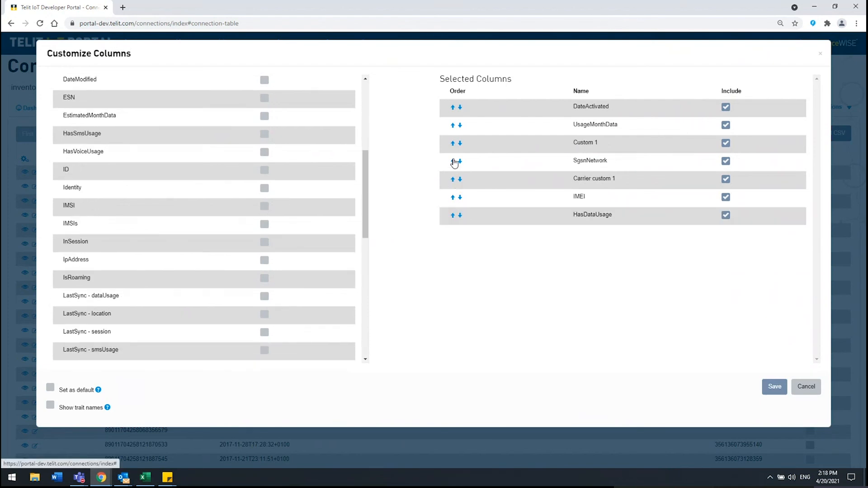
pyautogui.click(452, 143)
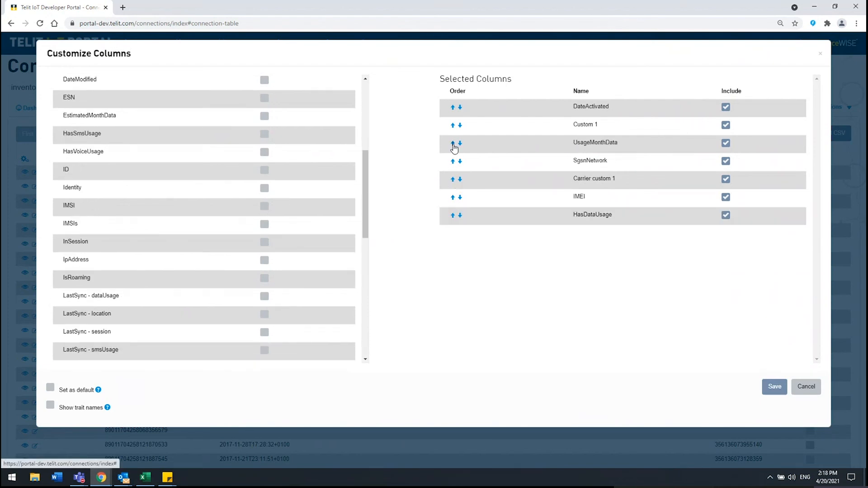
pyautogui.click(770, 382)
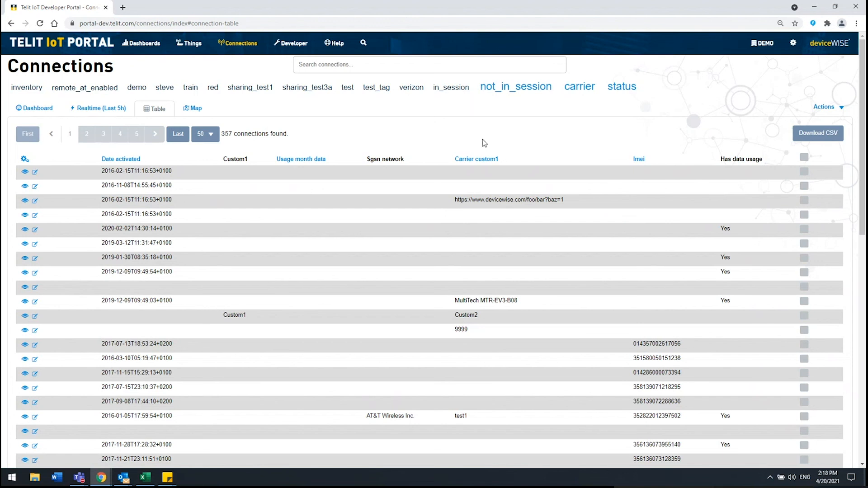
# - Show the connections on the map and zoom into the Florida cluster
pyautogui.click(193, 110)
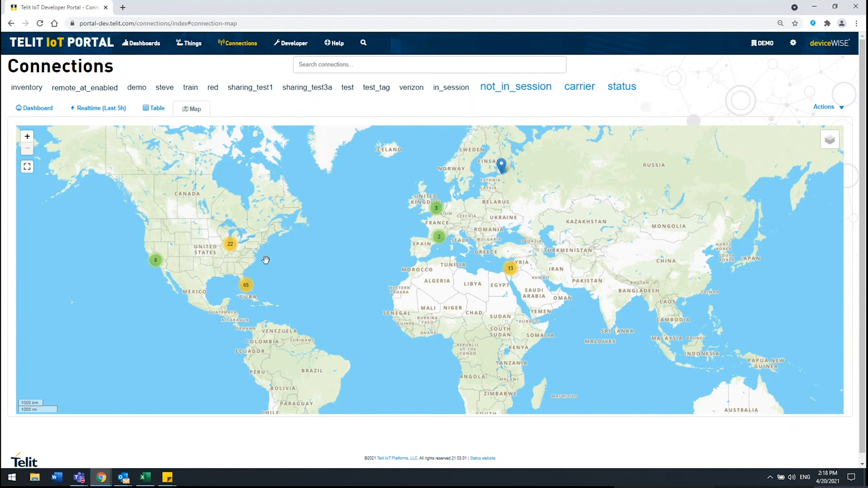
pyautogui.scroll(1, 248, 284)
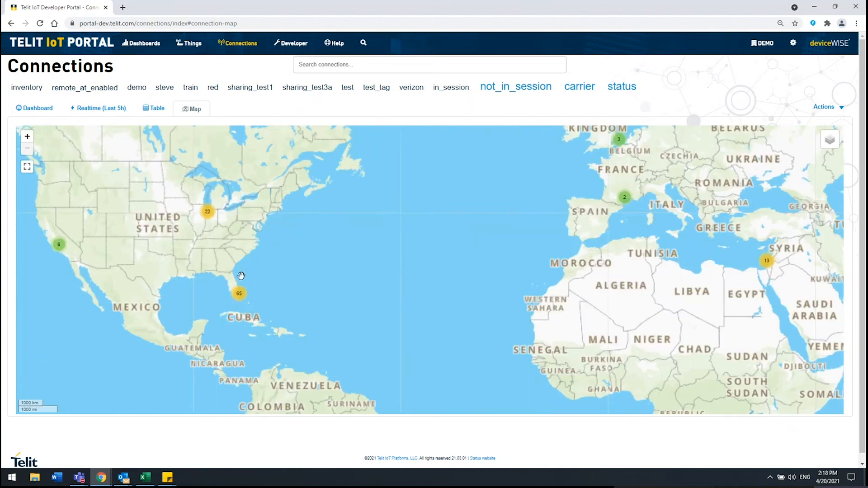
pyautogui.scroll(2, 240, 293)
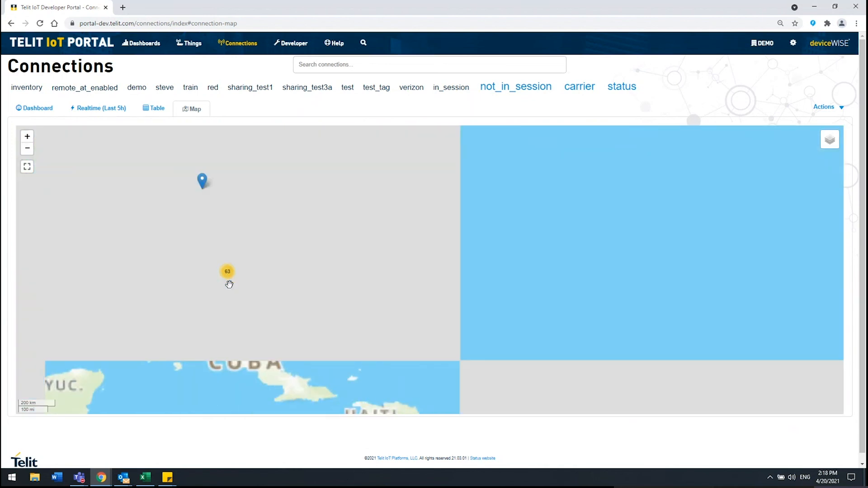
pyautogui.scroll(1, 228, 274)
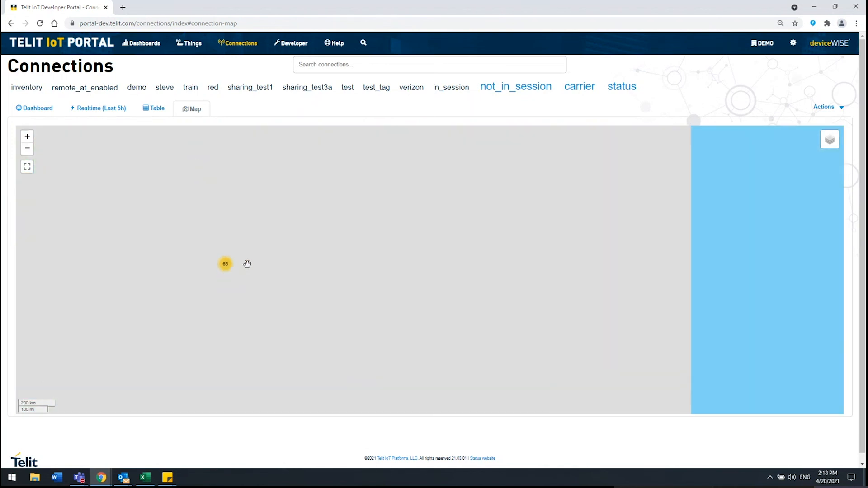
pyautogui.scroll(2, 240, 262)
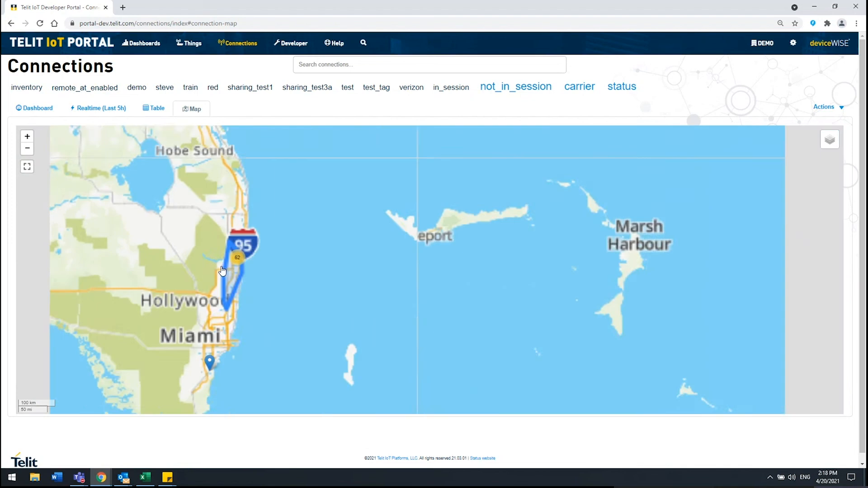
pyautogui.click(240, 266)
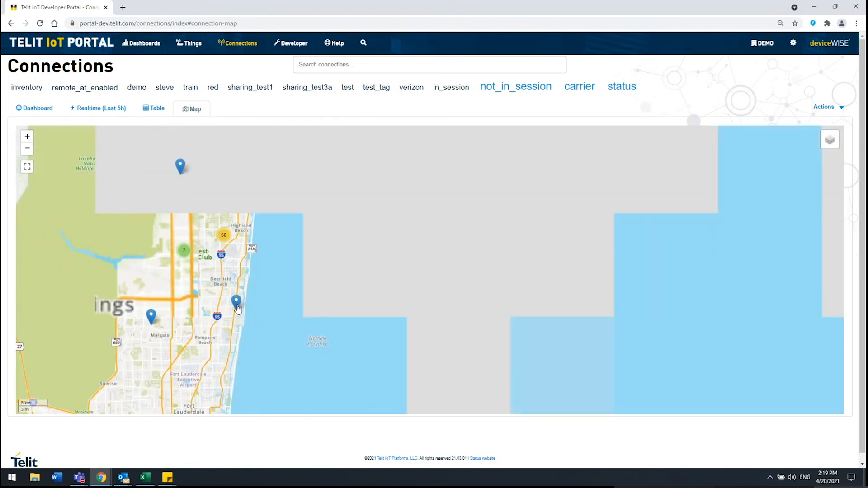
# - Open one Florida connection's full details page, then return to the map
pyautogui.click(237, 303)
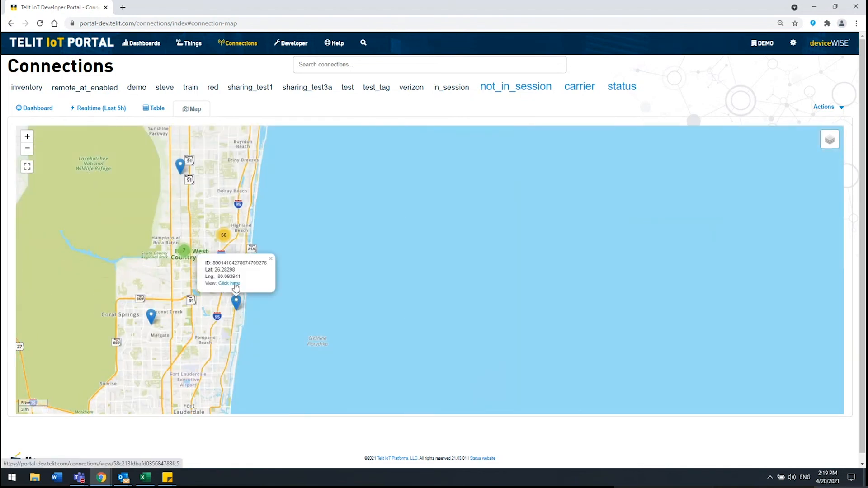
pyautogui.click(234, 284)
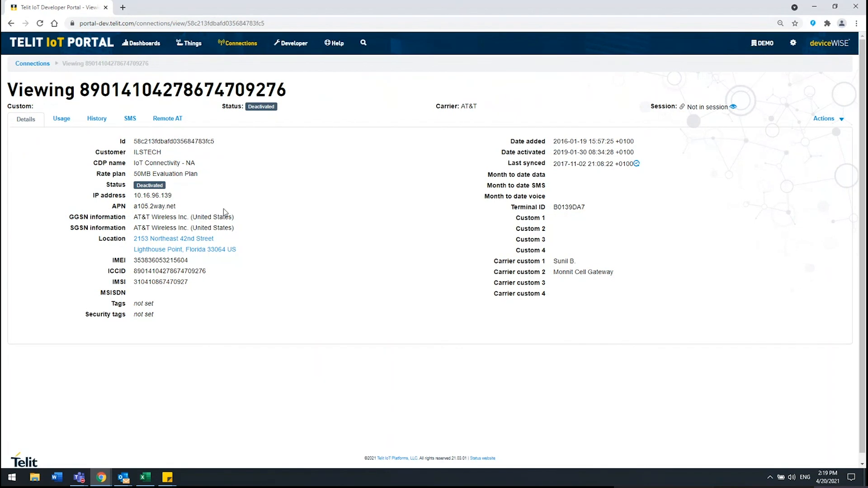
pyautogui.hotkey('alt', 'Left')
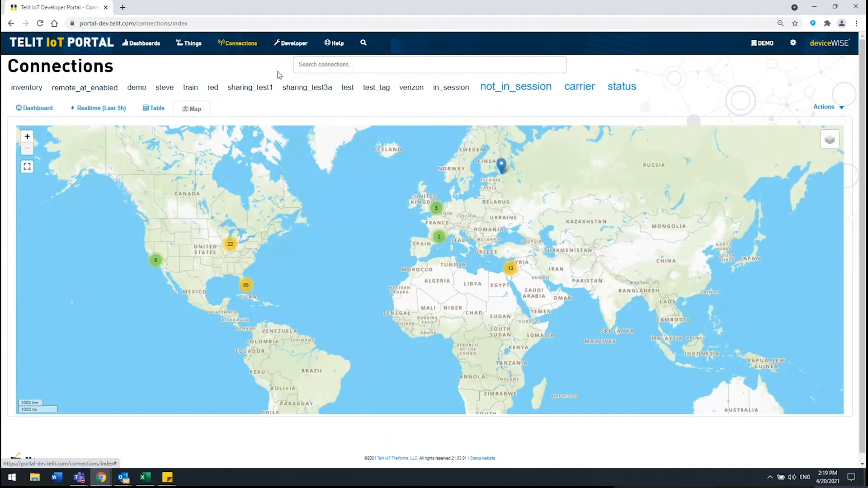
# - Under Developer > Triggers, browse the Connectivity group of New from template trigger templates
pyautogui.click(294, 44)
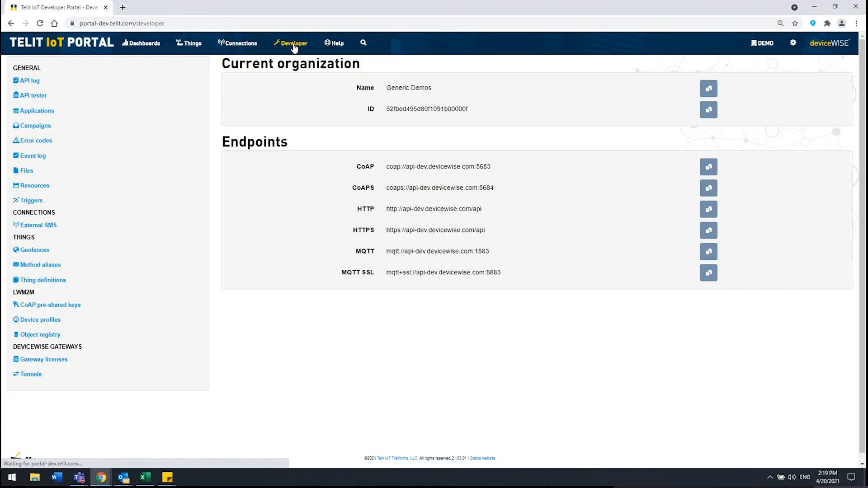
pyautogui.click(32, 201)
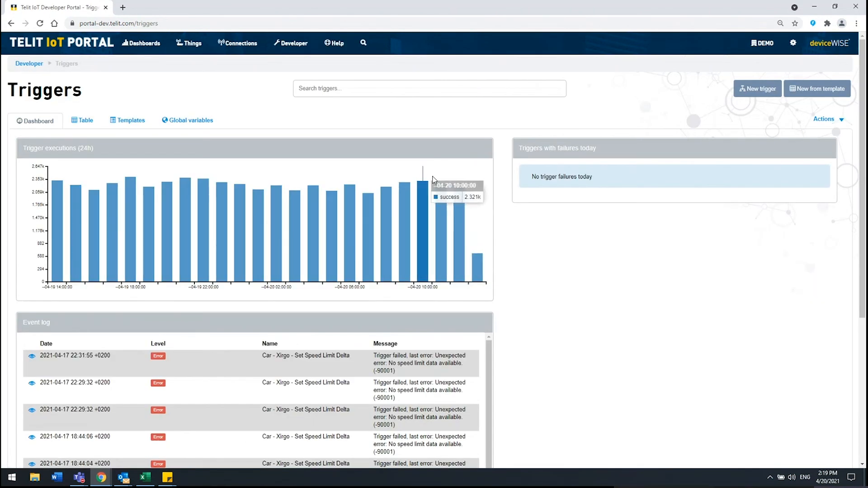
pyautogui.click(822, 90)
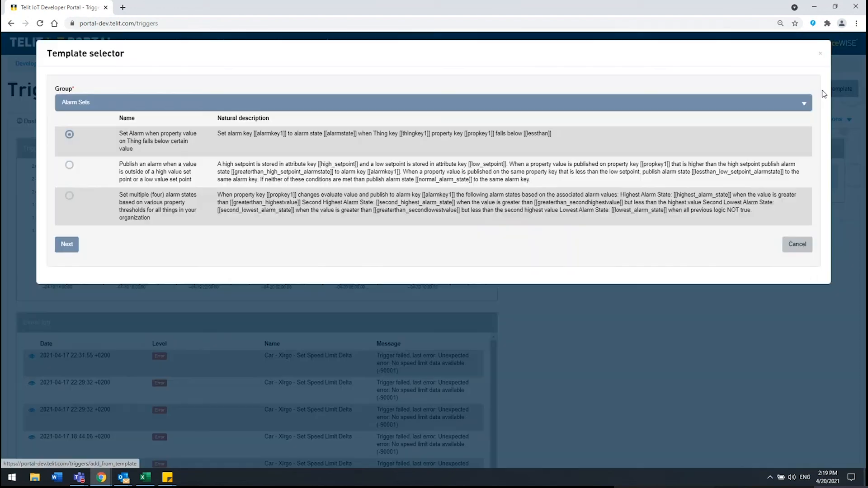
pyautogui.click(358, 103)
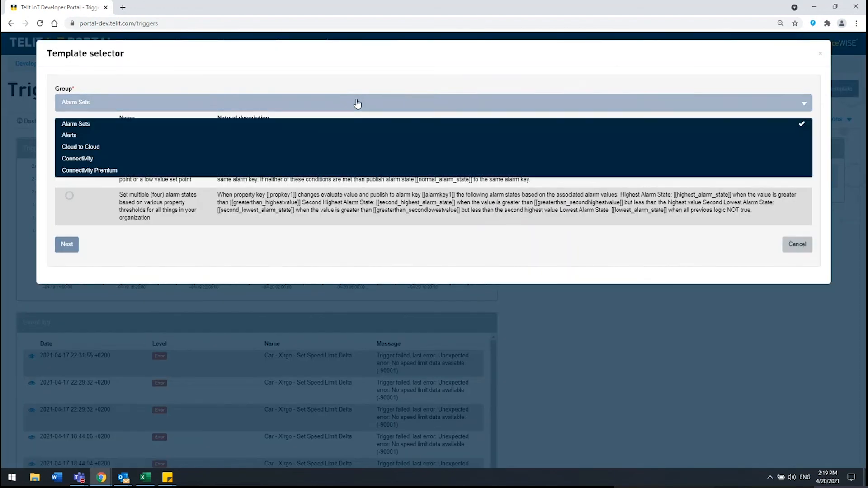
pyautogui.click(115, 158)
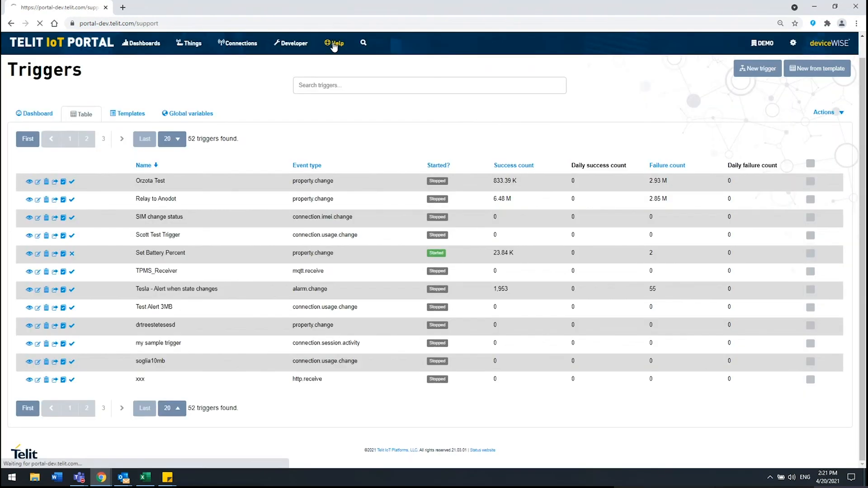
# - From Help, open the IoT Portal API Reference Guide, then return to the portal's Developer area
pyautogui.click(335, 43)
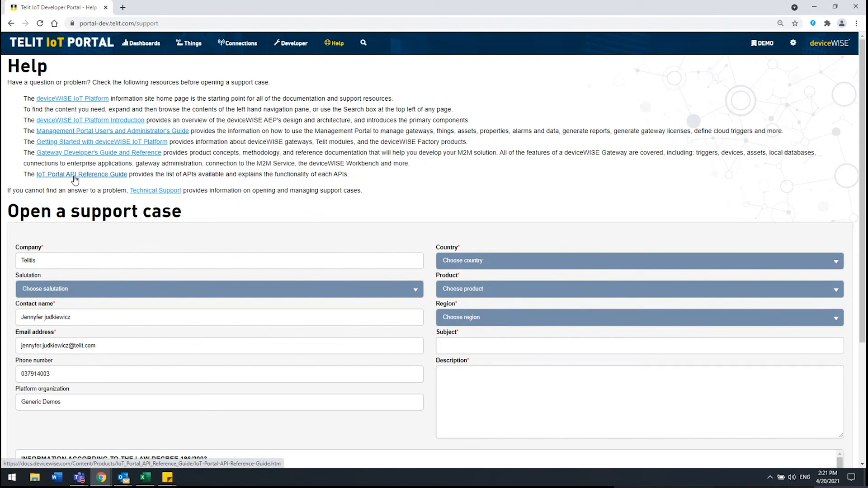
pyautogui.click(75, 175)
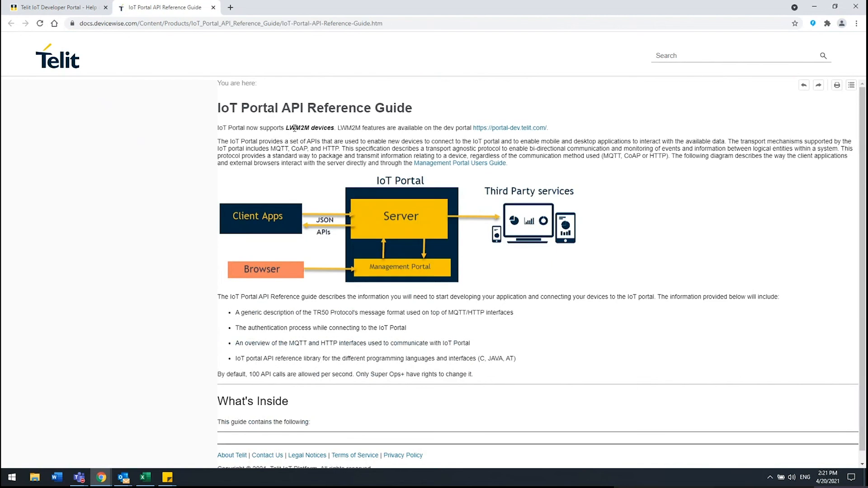
pyautogui.click(90, 8)
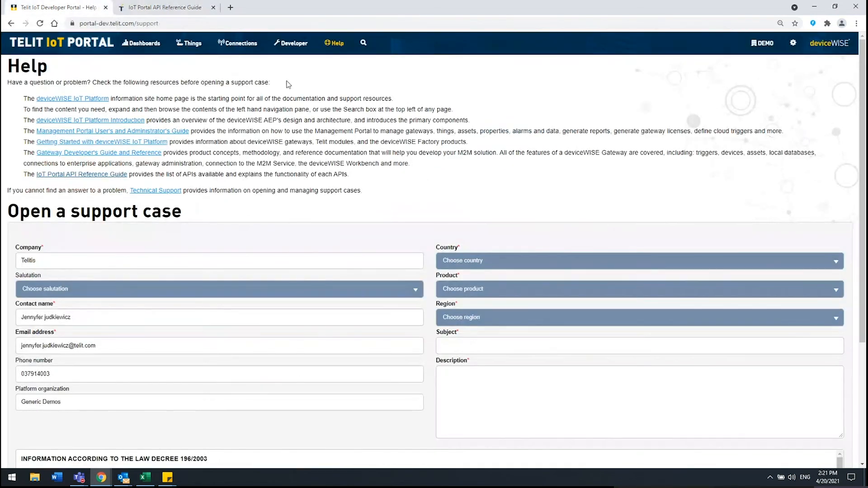
pyautogui.click(293, 45)
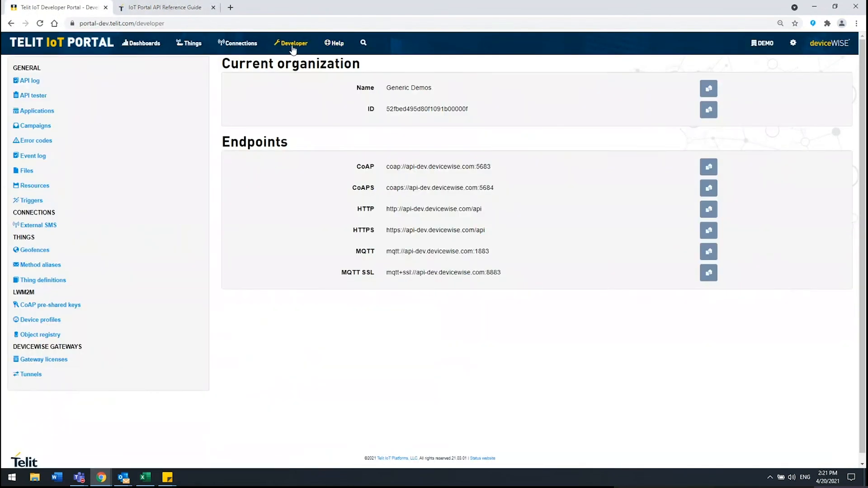
# - Visit the API tester, then open Administration from the settings gear menu
pyautogui.click(43, 96)
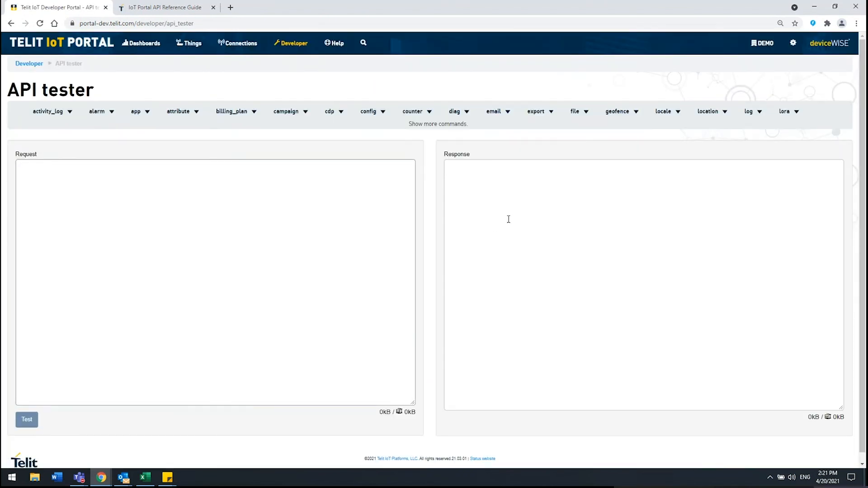
pyautogui.click(794, 44)
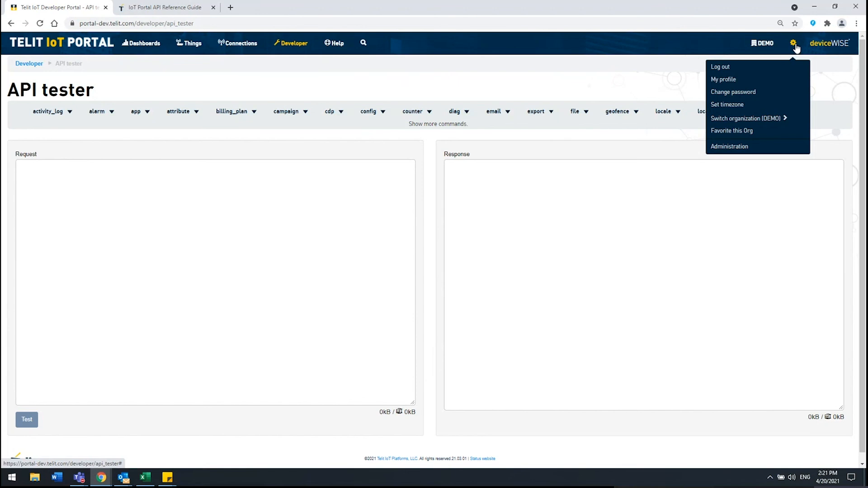
pyautogui.click(774, 147)
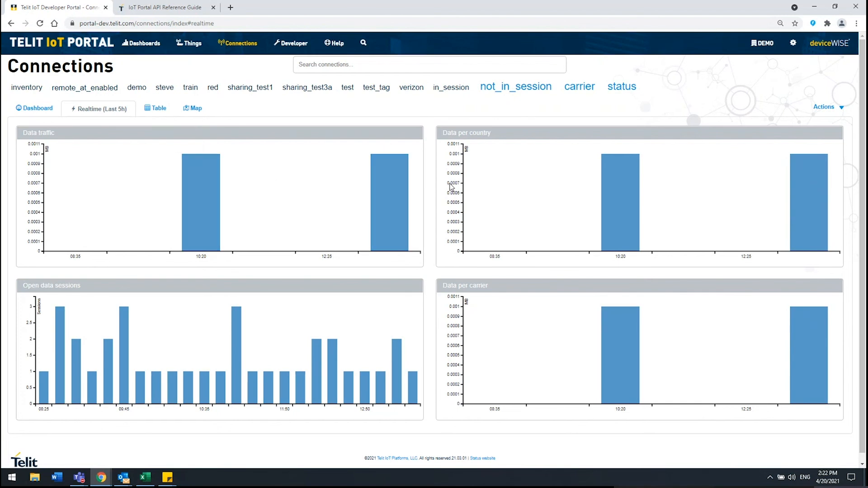
# - Switch to the Connections Dashboard overview and start a connection search
pyautogui.scroll(-1, 464, 165)
pyautogui.scroll(1, 464, 166)
pyautogui.click(48, 112)
pyautogui.click(363, 65)
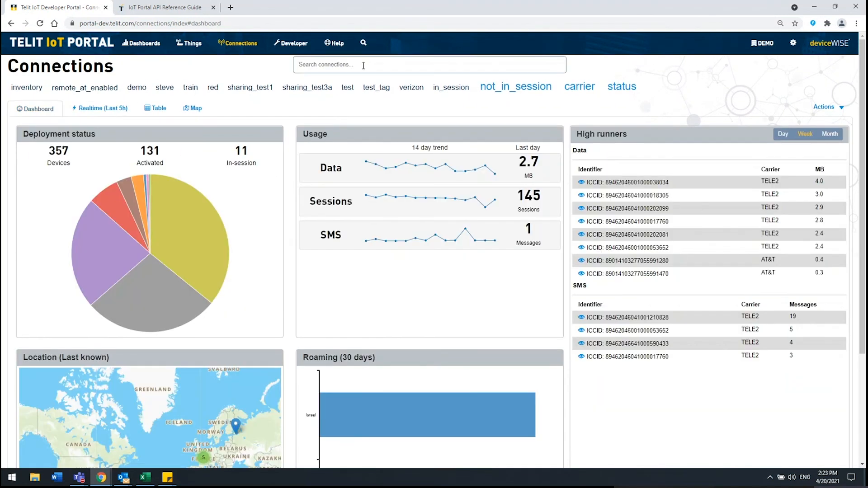